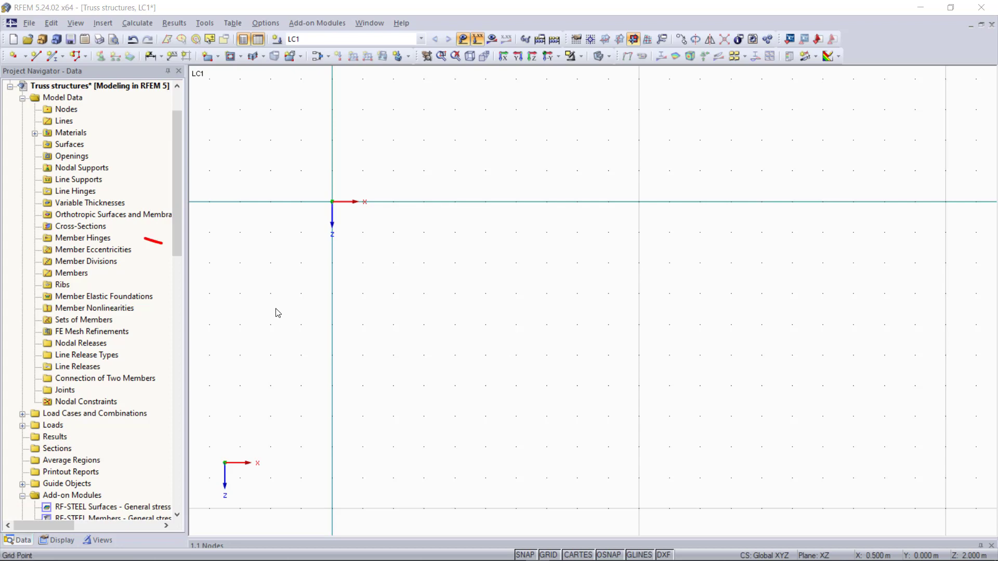
Step: Create a new cross-section from the rolled I-sections library: IPE 80 in Steel S 235
right_click(101, 227)
left_click(129, 252)
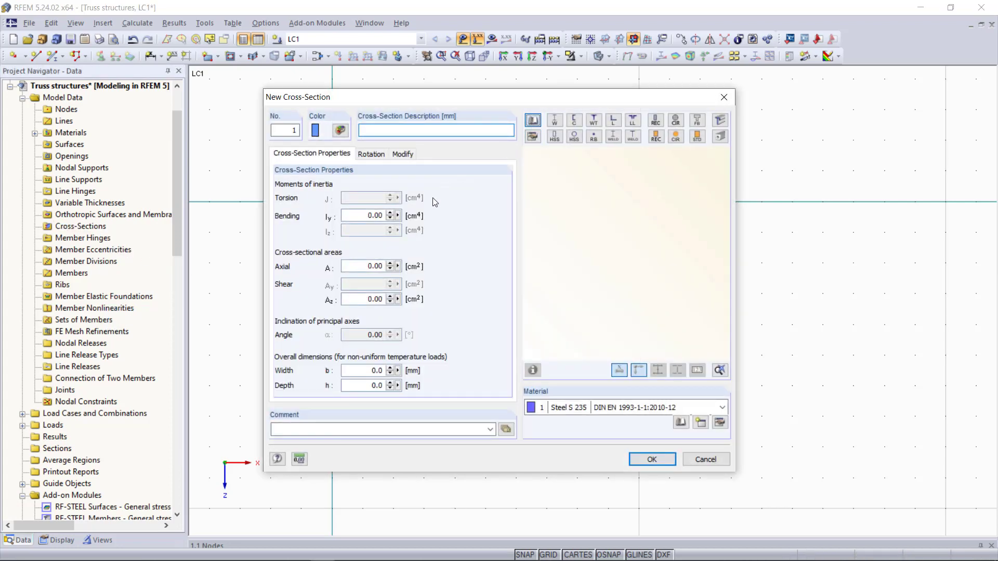
left_click(274, 161)
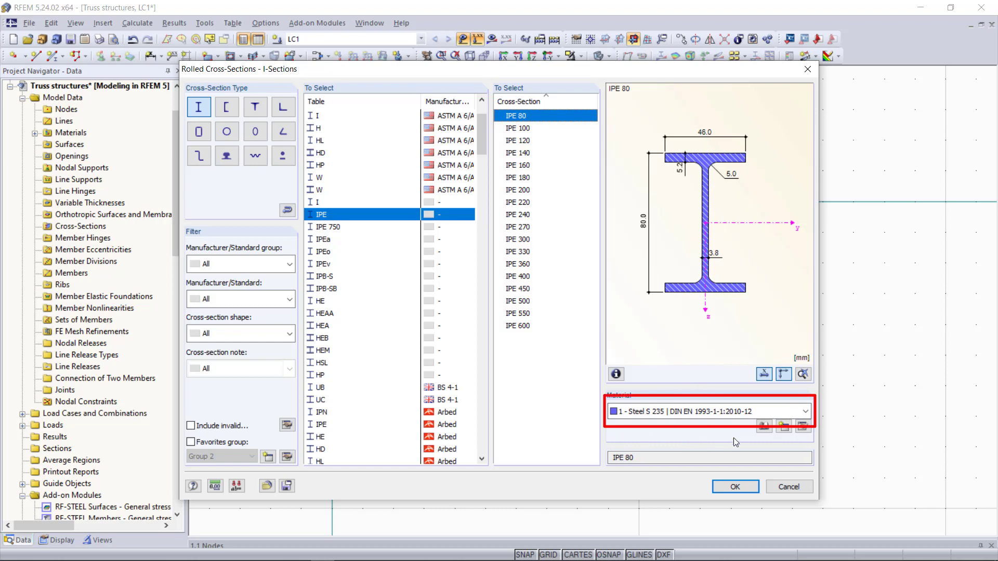
left_click(740, 486)
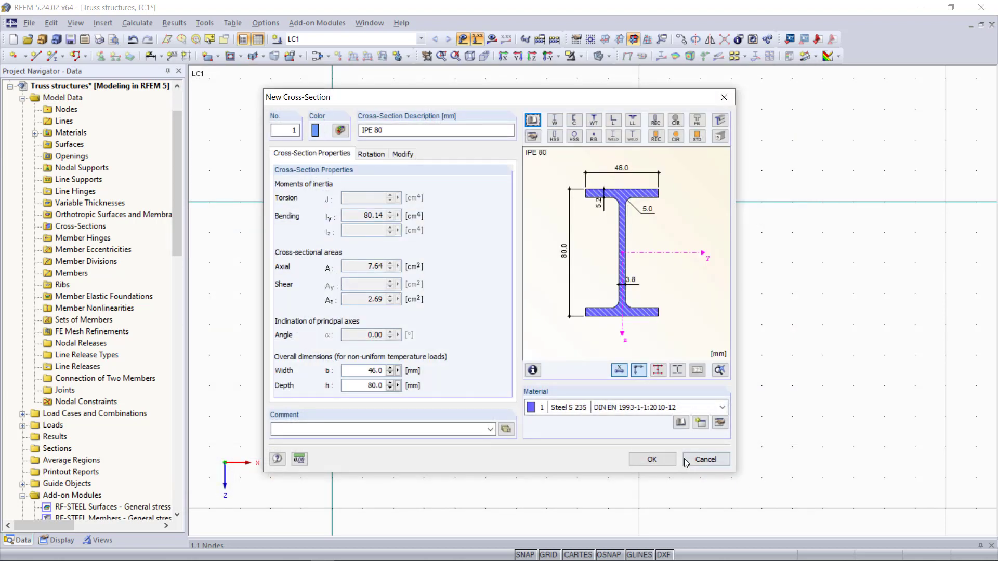
left_click(673, 459)
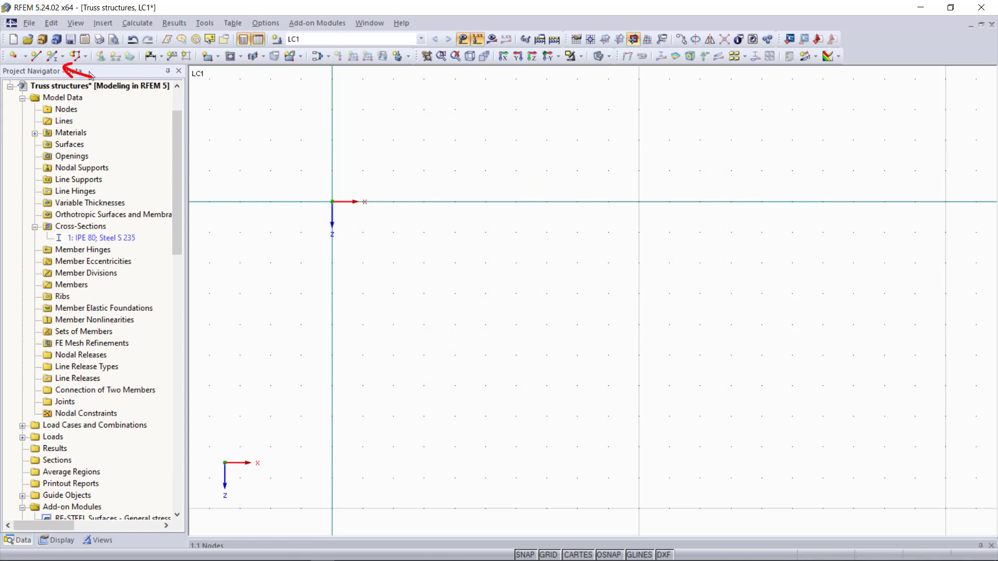
Step: Begin a new single member with the member type Beam and the IPE 80 cross-section
left_click(50, 56)
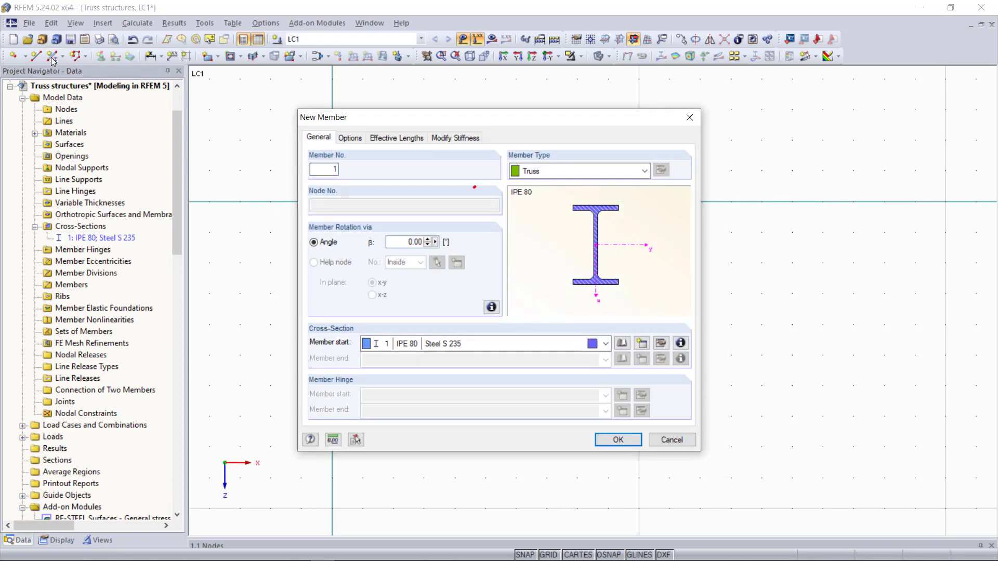
left_click(550, 176)
left_click(530, 184)
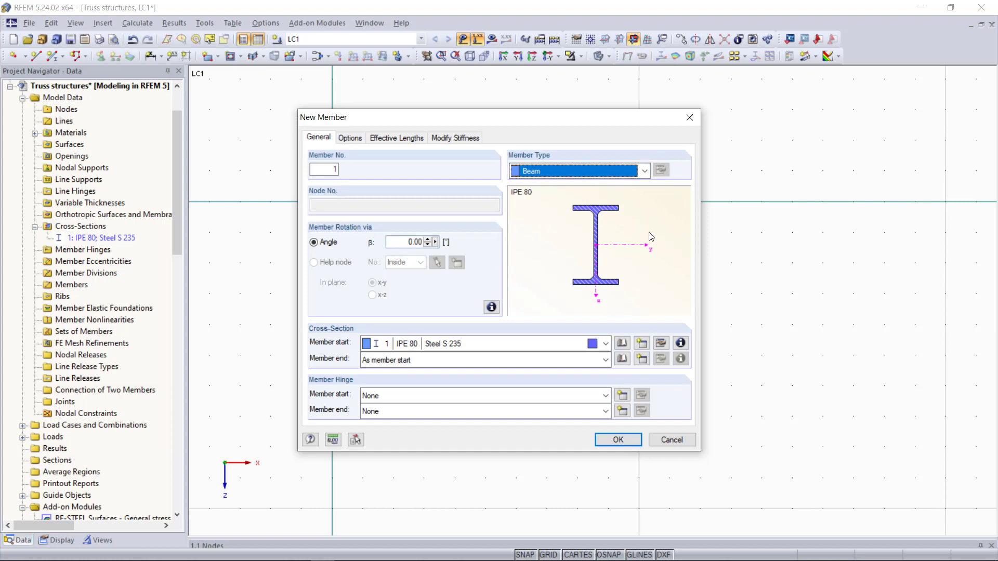
left_click(623, 172)
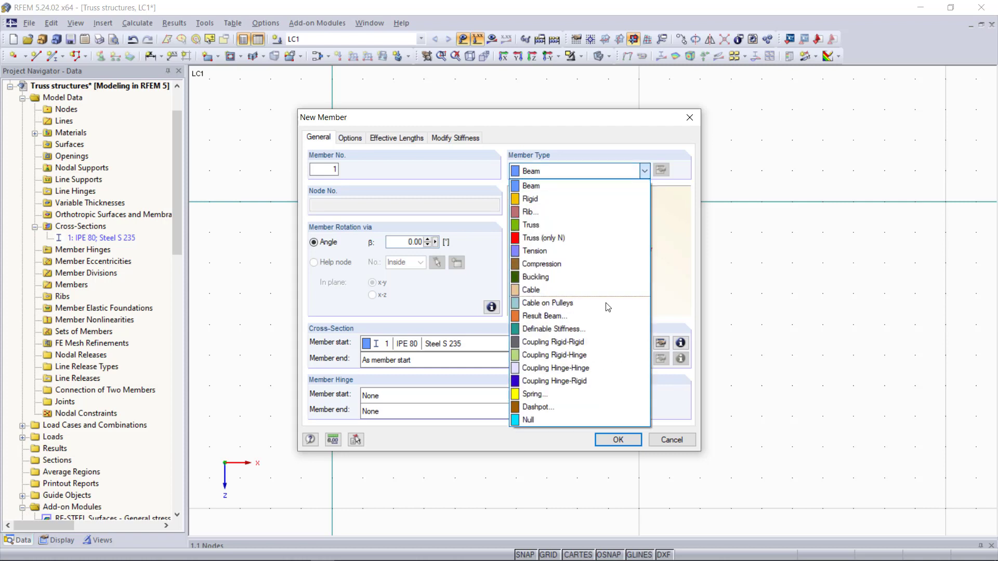
left_click(561, 229)
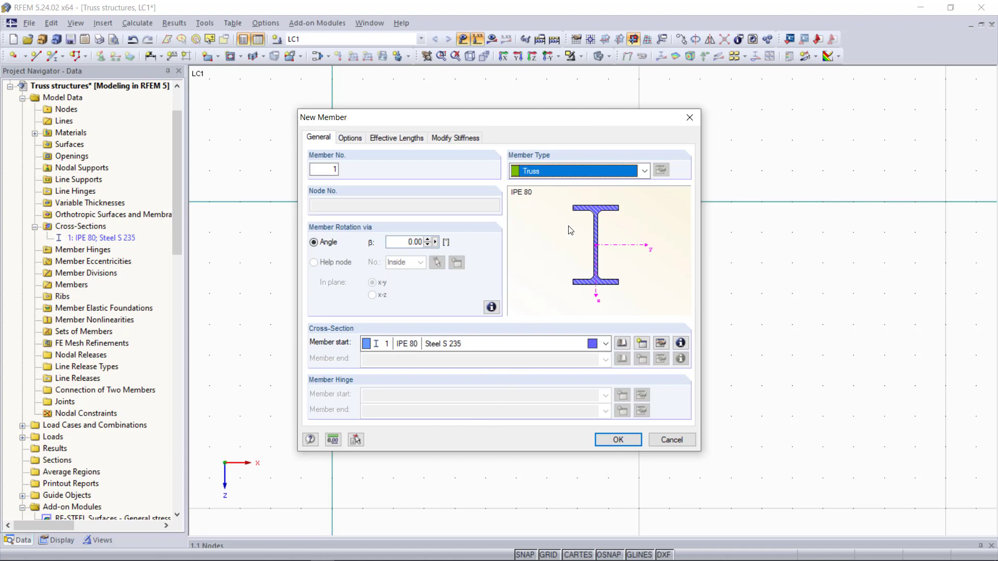
left_click(559, 173)
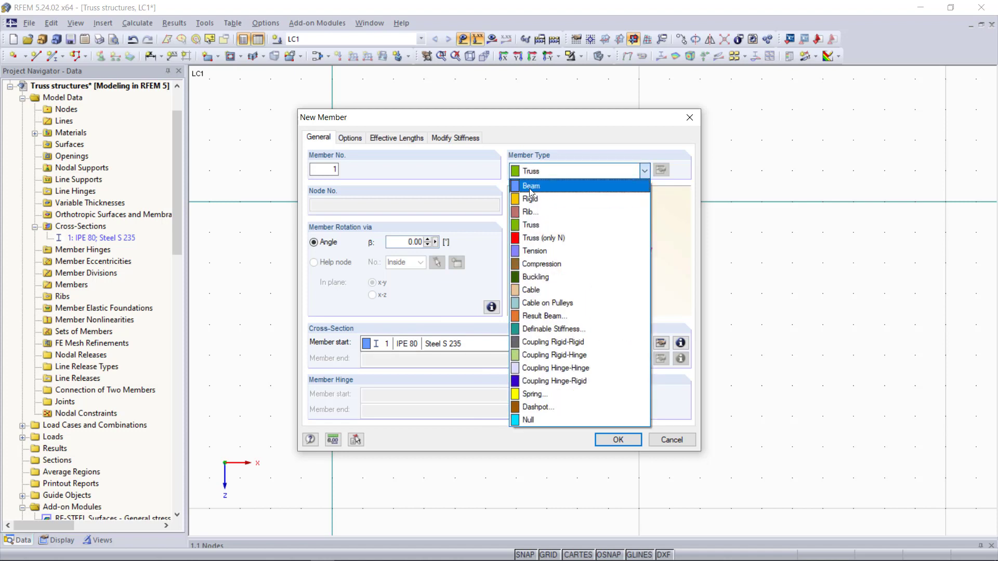
left_click(531, 190)
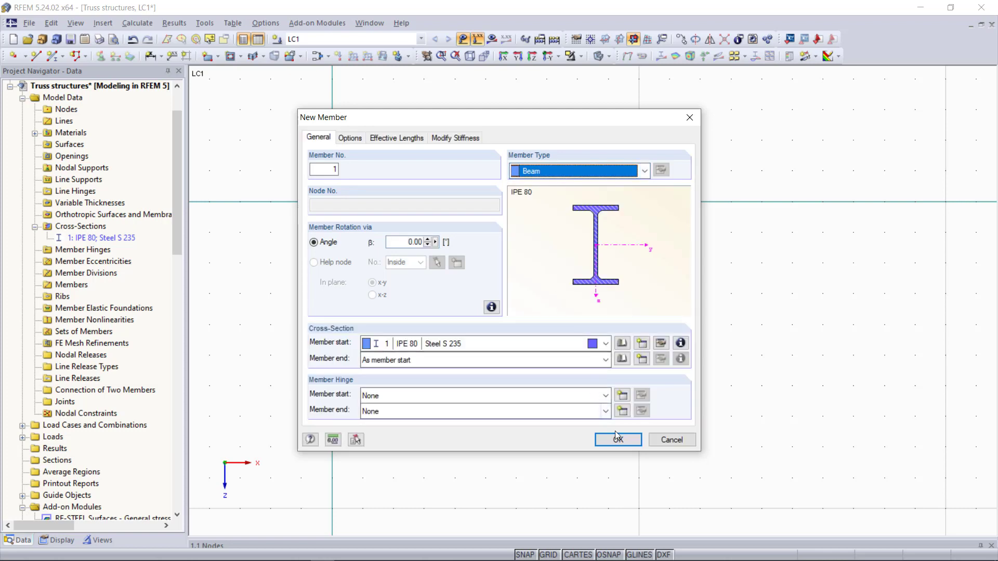
Step: Draw two parallel 6 m horizontal chord members from X = 0 to X = 6 m, at Z = 0 and Z = -1 m
left_click(619, 441)
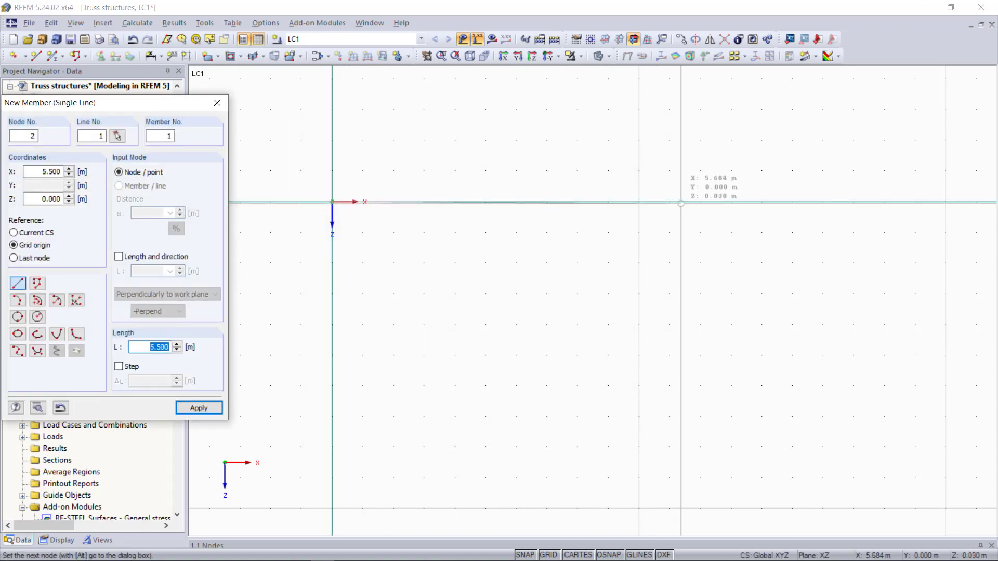
left_click(700, 202)
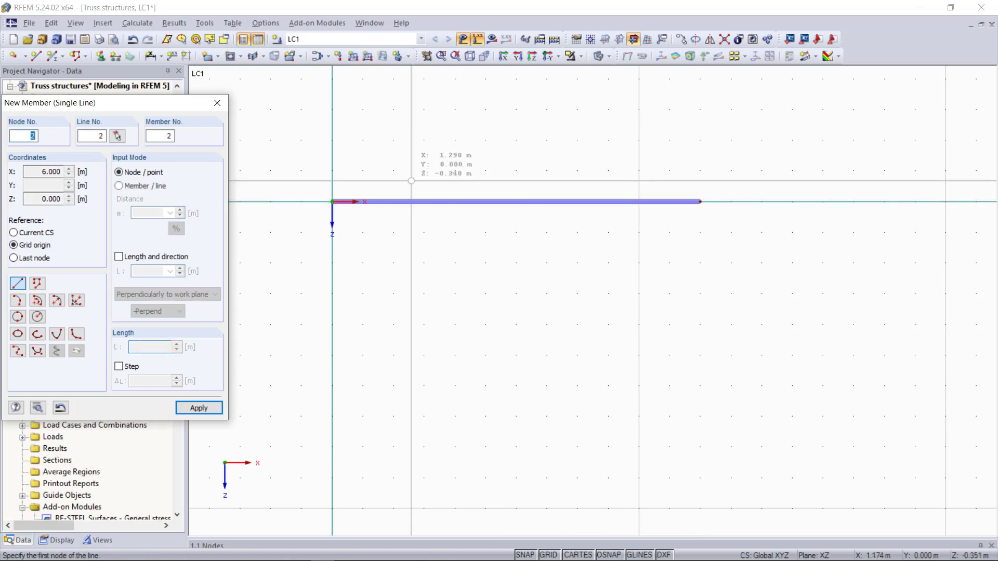
left_click(332, 139)
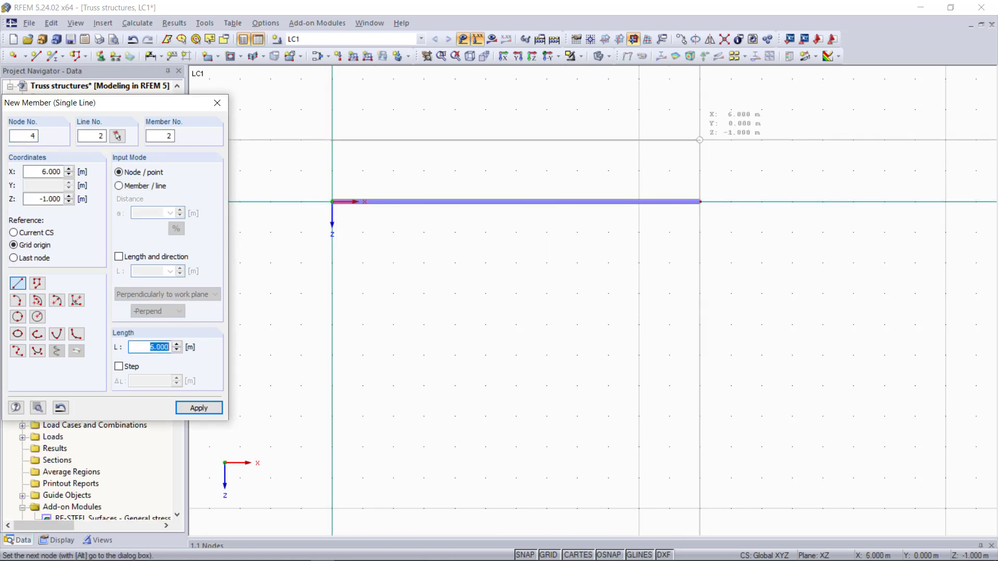
left_click(700, 140)
key("Escape")
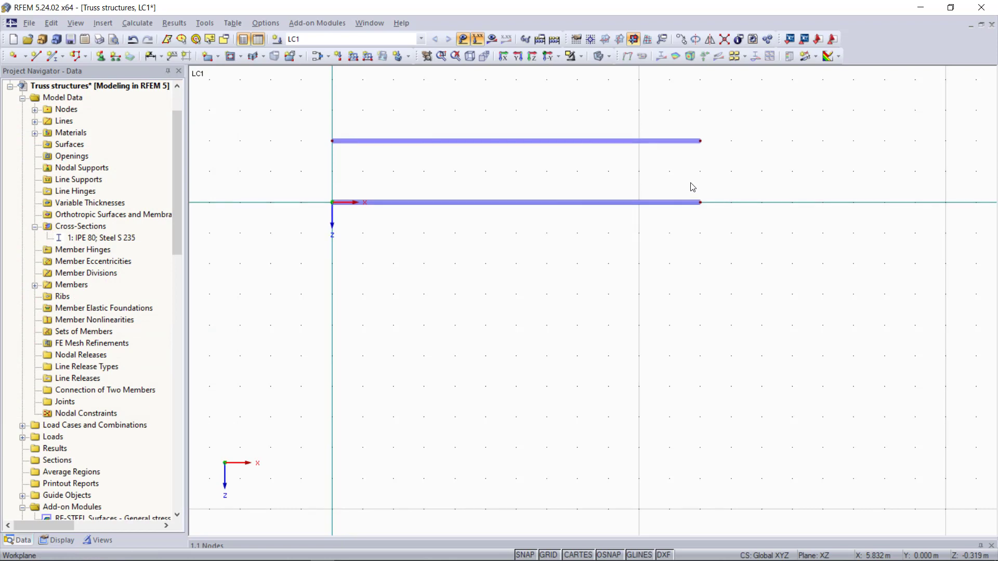
Step: Draw three Truss-type diagonals in the right half, from the upper chord at X = 3, 4 and 5 m to the lower chord at X = 4, 5 and 6 m
middle_click(602, 177)
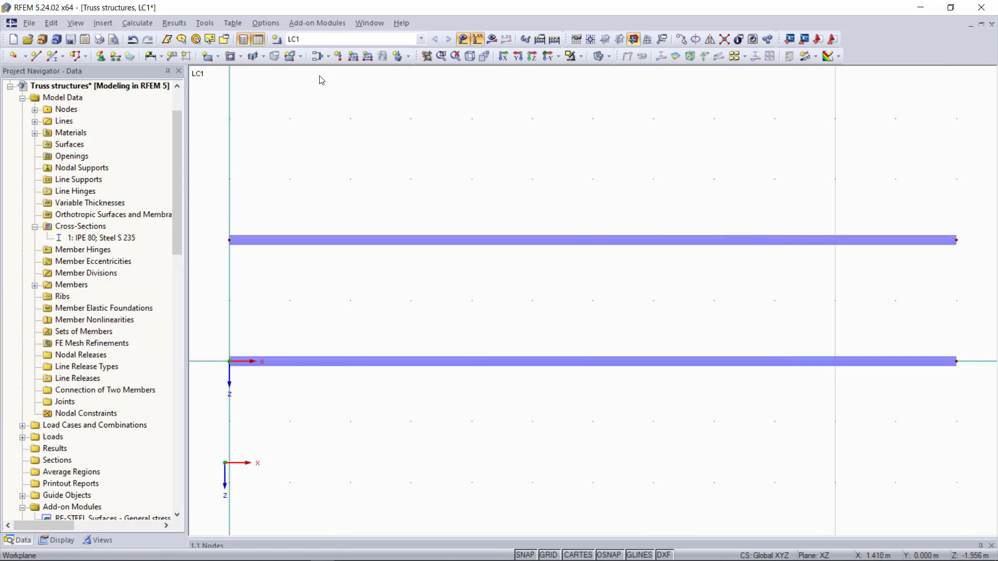
left_click(60, 56)
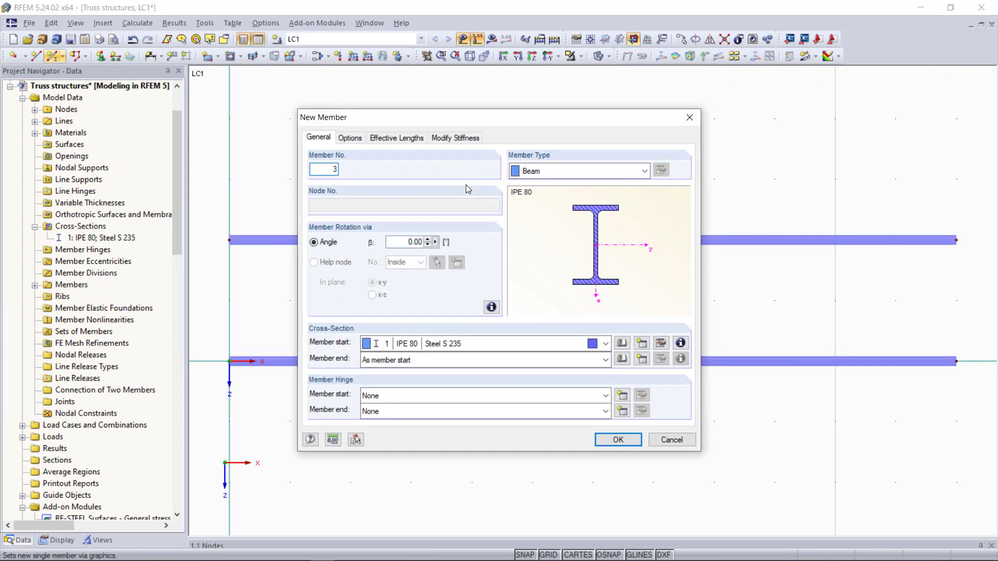
left_click(561, 171)
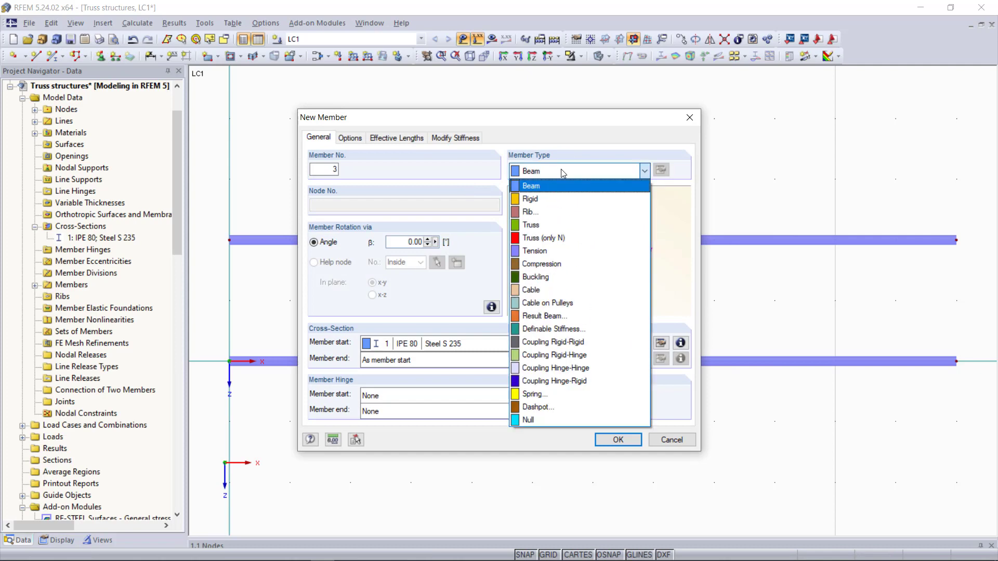
left_click(562, 226)
left_click(619, 440)
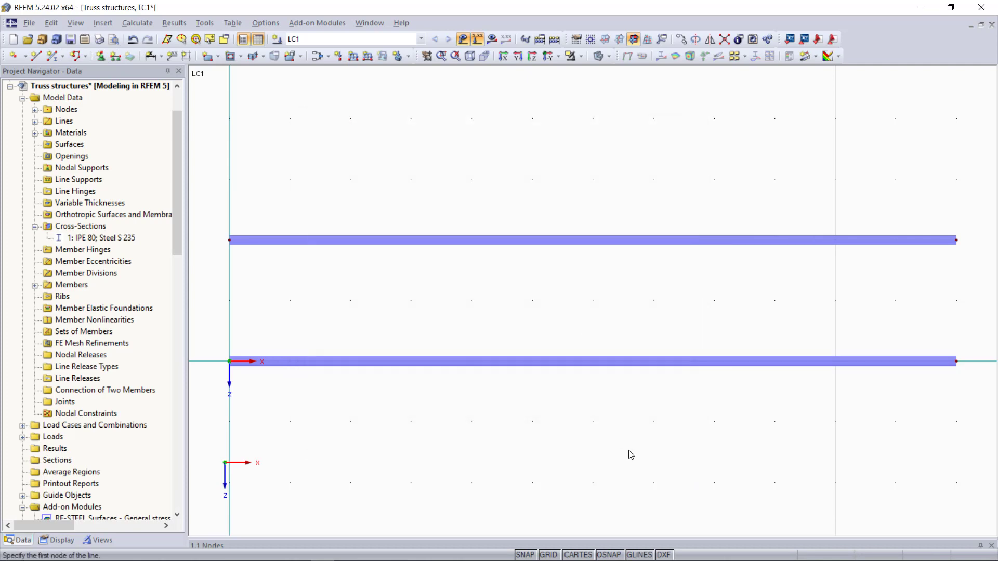
left_click(592, 240)
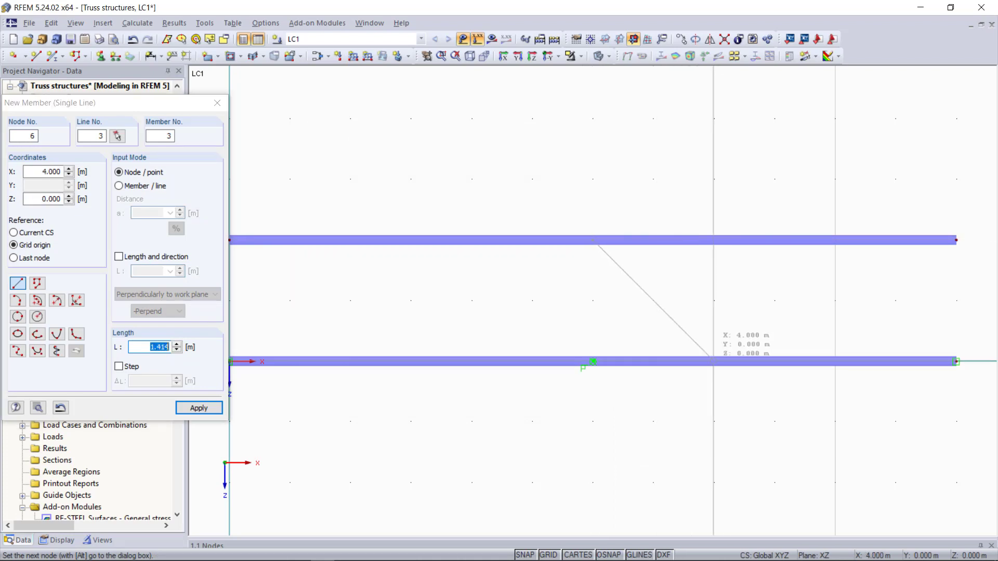
left_click(714, 361)
left_click(713, 240)
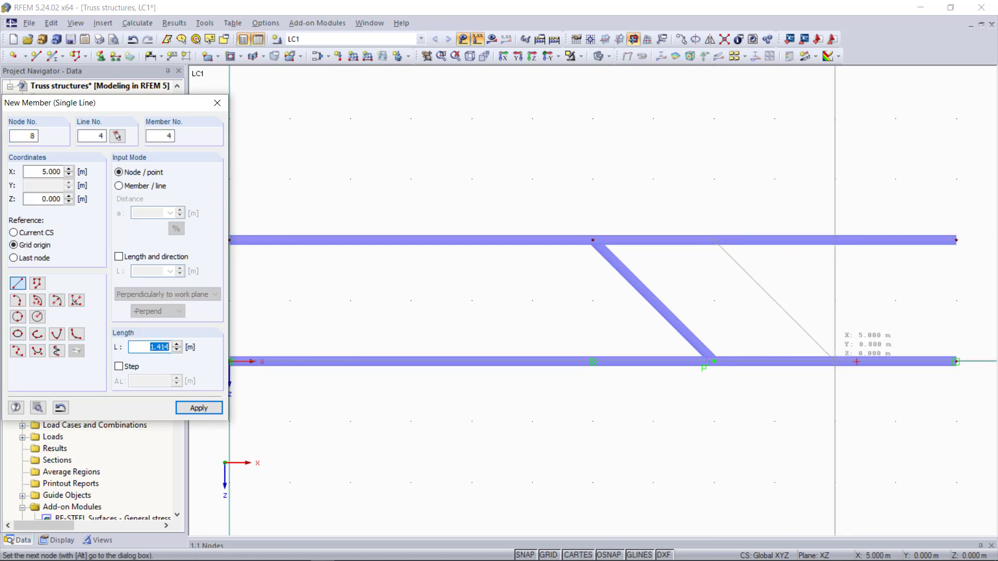
left_click(835, 362)
left_click(835, 240)
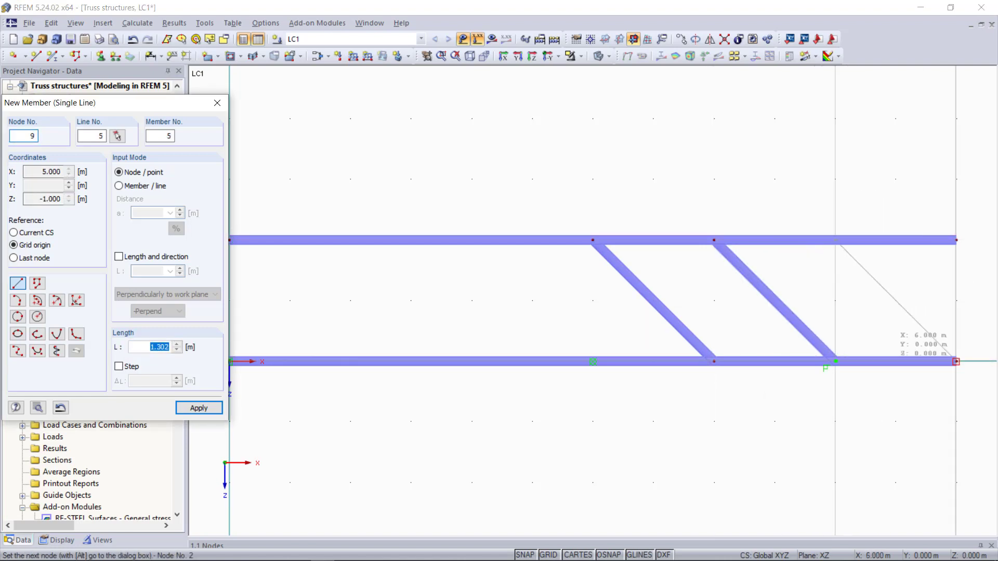
left_click(957, 361)
Step: Draw three mirrored diagonals in the left half, from the upper chord at X = 3, 2 and 1 m to the lower chord at X = 2, 1 and 0 m
left_click(593, 241)
left_click(472, 361)
left_click(472, 240)
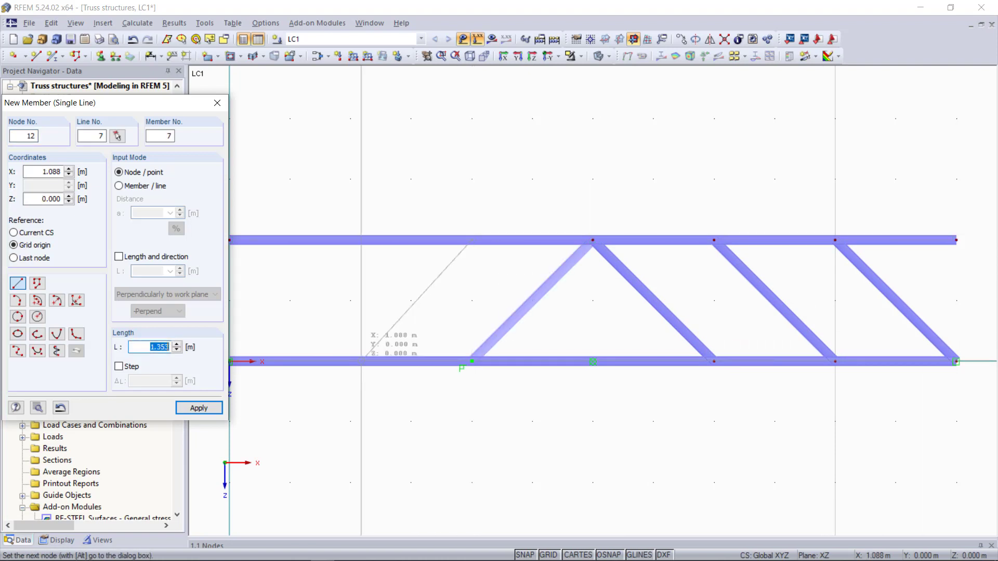
left_click(351, 361)
left_click(352, 240)
left_click(229, 361)
Step: Draw vertical truss members between the two chords at X = 0, 1 and 2 m
left_click(229, 240)
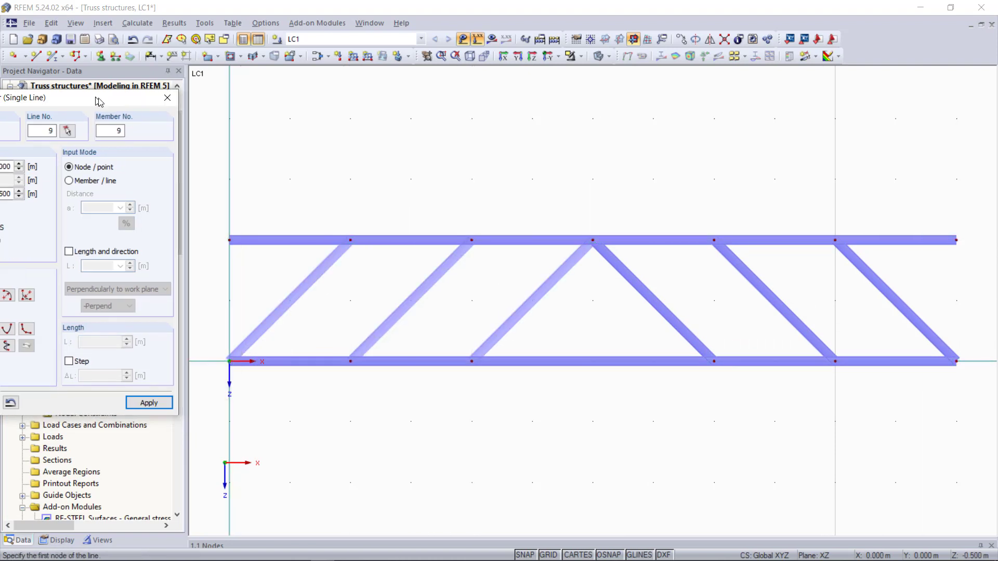
left_click(229, 361)
left_click(352, 361)
left_click(352, 240)
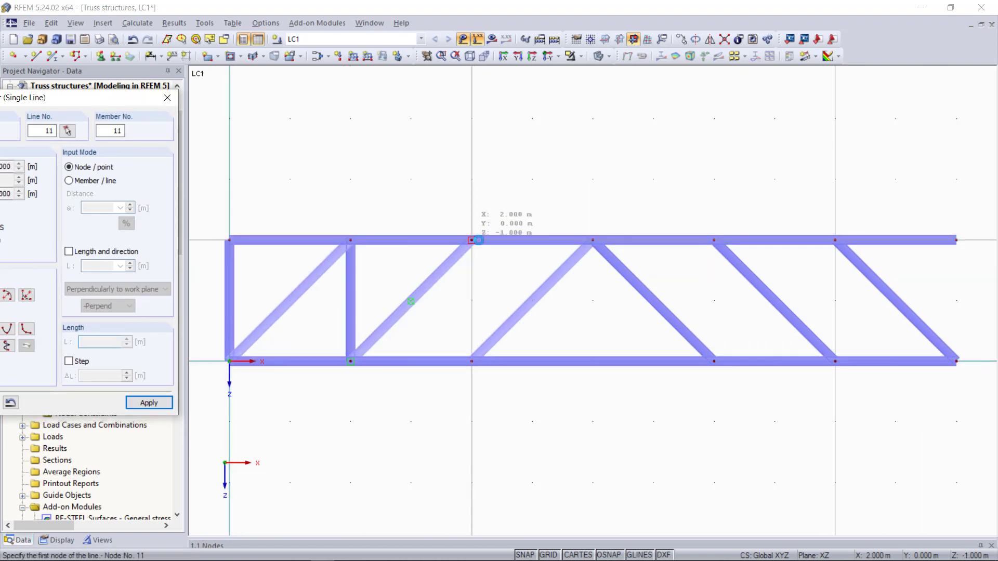
left_click(472, 240)
left_click(471, 361)
Step: Draw vertical truss members between the chords at X = 4, 5 and 6 m and finish member input
left_click(714, 240)
left_click(714, 362)
left_click(835, 362)
left_click(835, 240)
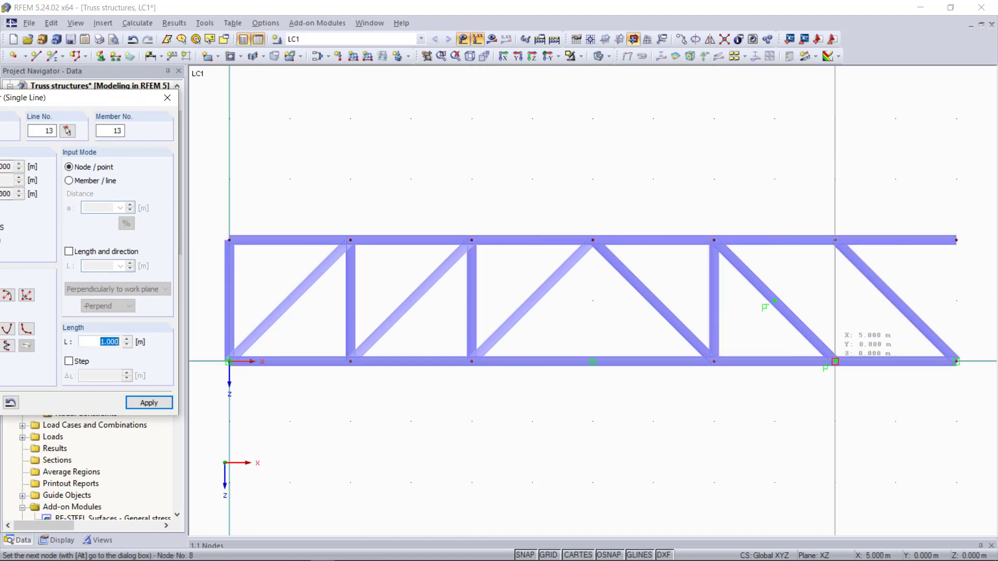
left_click(956, 240)
left_click(957, 361)
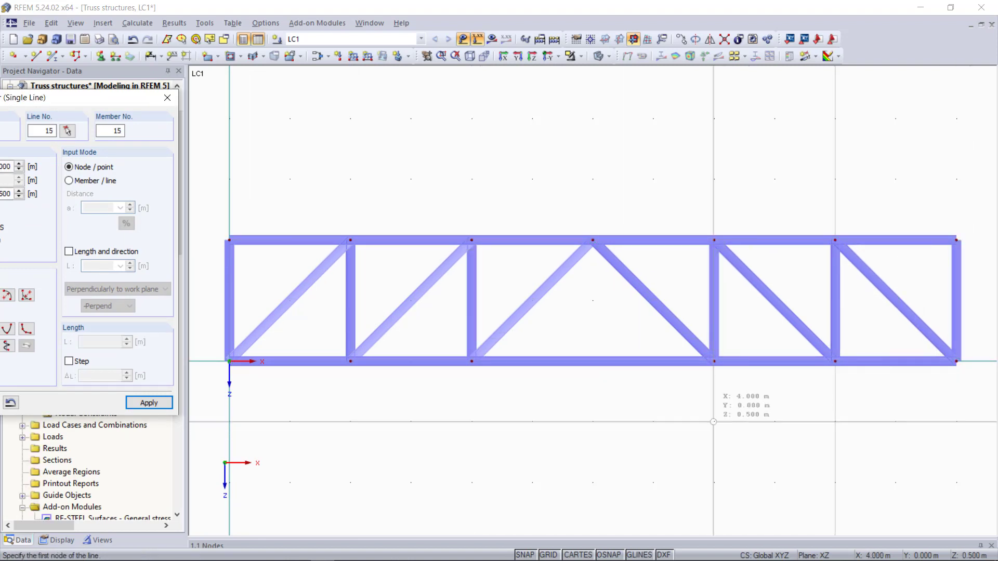
key("Escape")
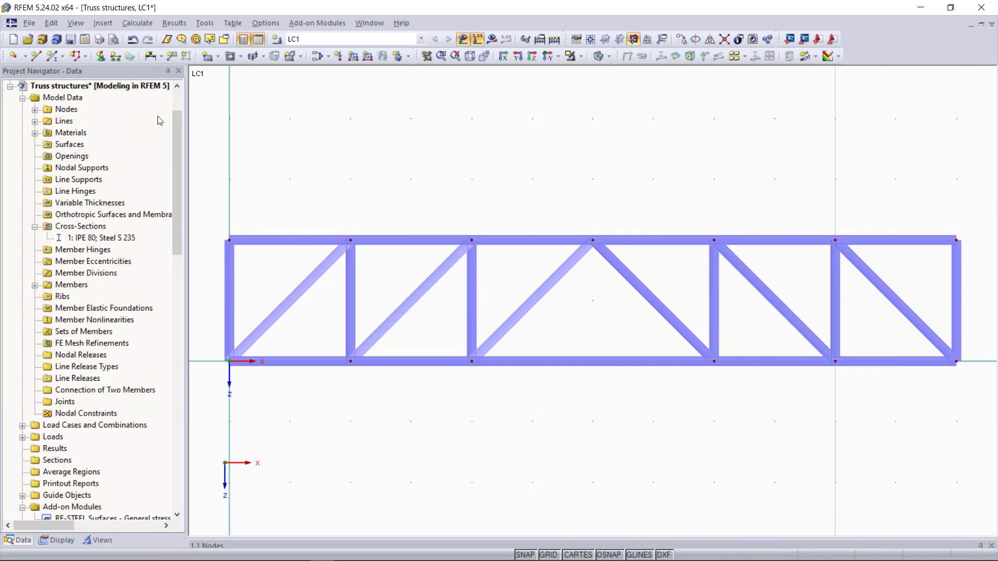
Step: Place a Hinged nodal support on the lower chord's left end node at the origin
left_click(100, 55)
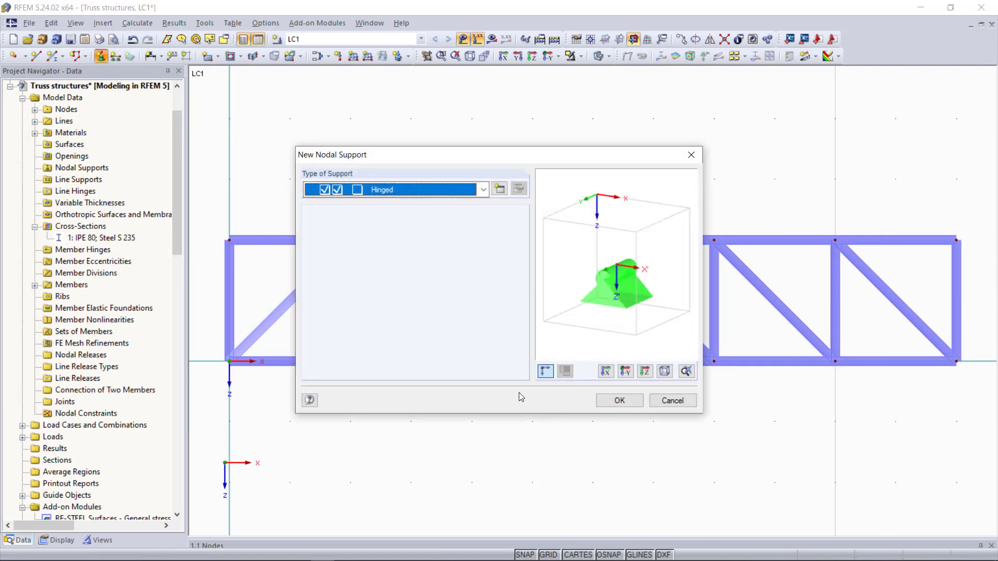
left_click(618, 401)
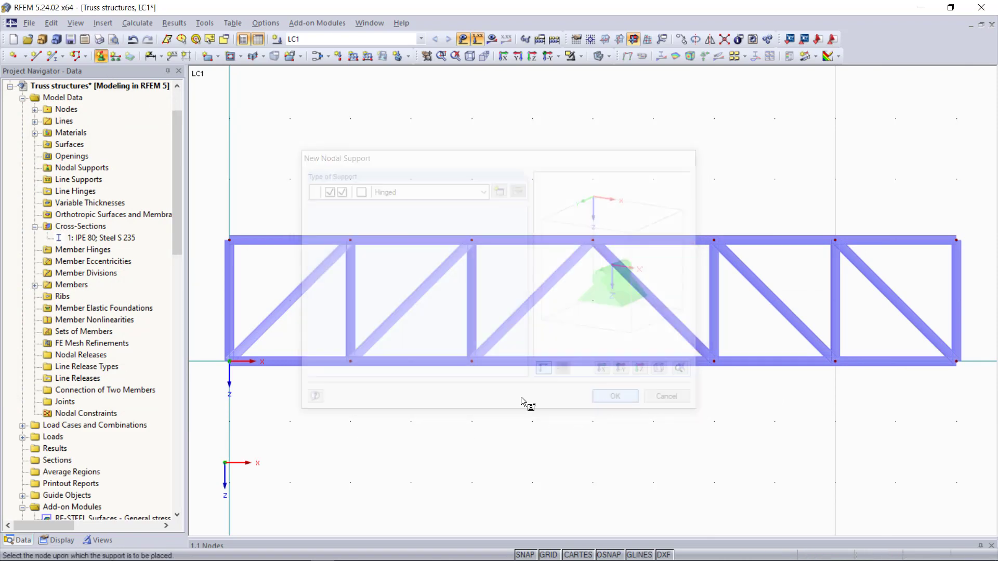
left_click(229, 361)
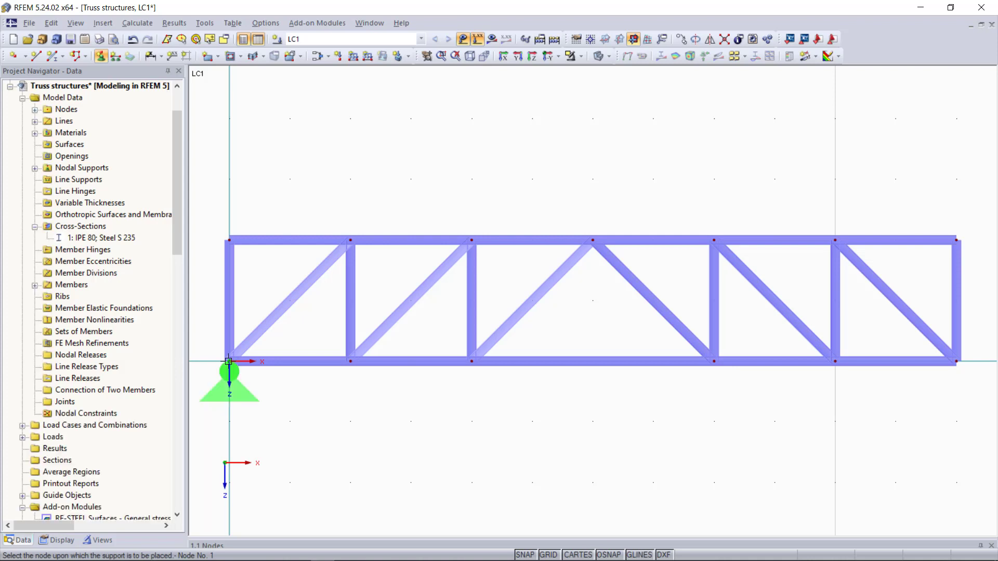
Step: Place a nodal support of type Sliding in X' on the lower chord's right end node at X = 6 m
left_click(101, 56)
left_click(366, 192)
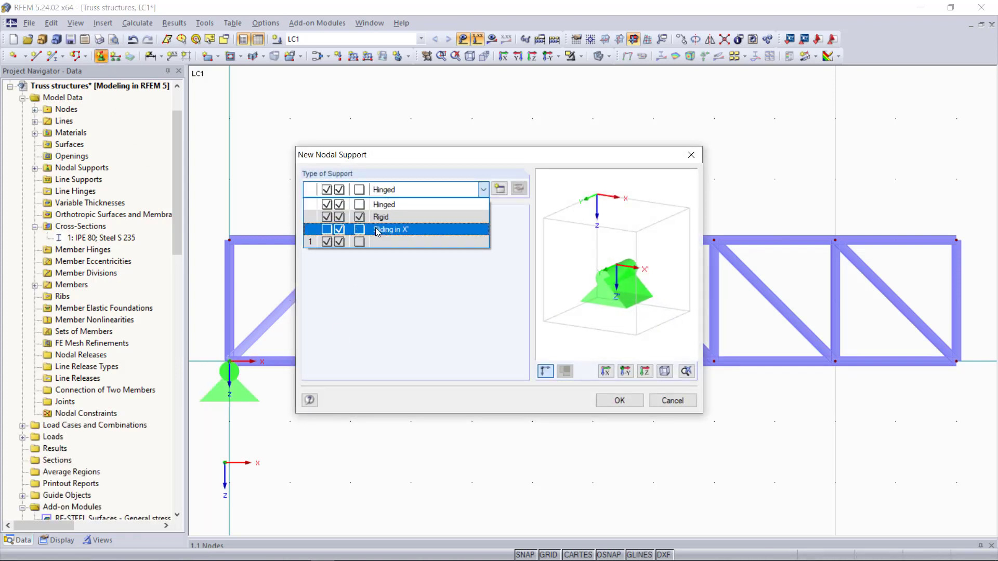
left_click(368, 229)
left_click(625, 401)
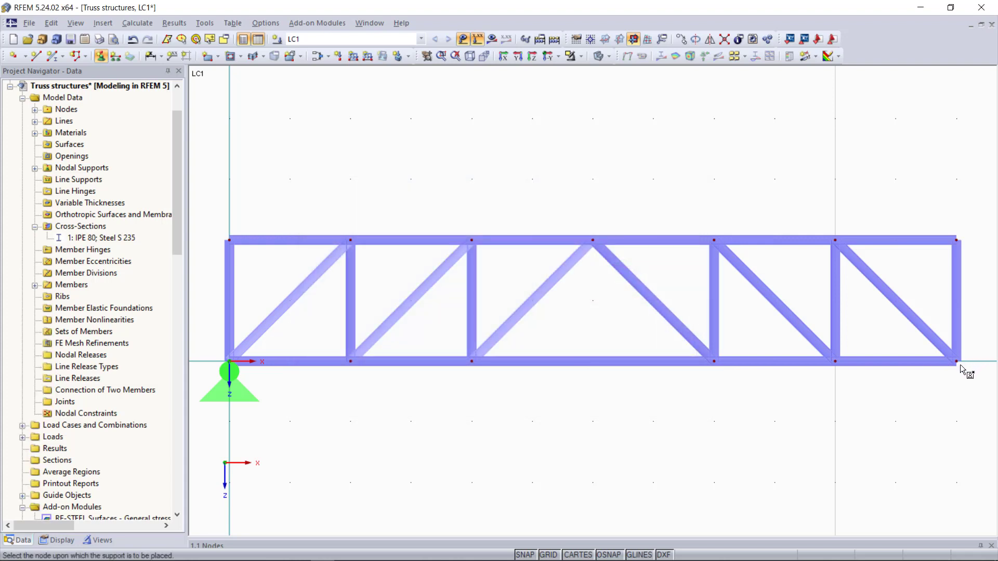
left_click(957, 361)
key("Escape")
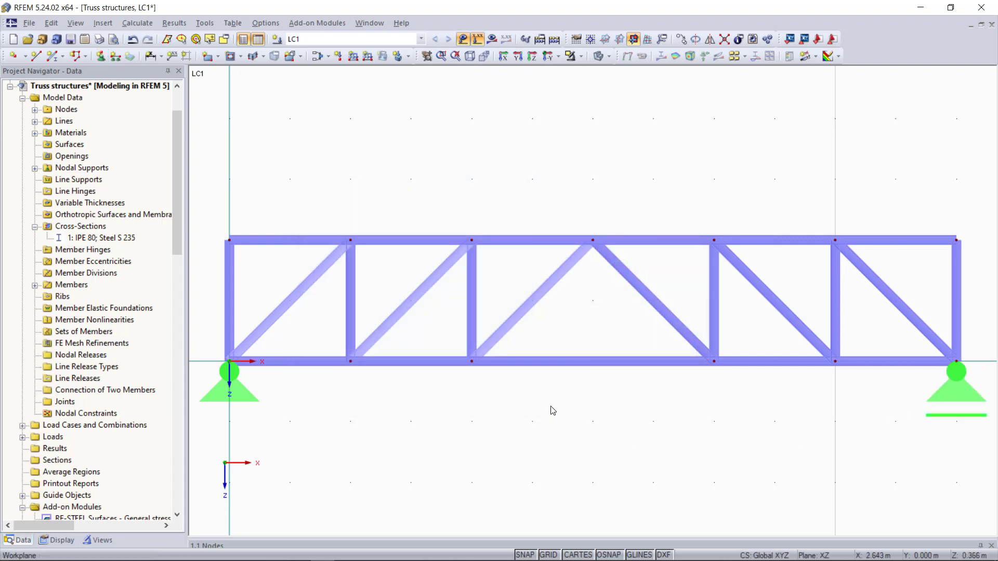
Step: Place a standard node below the first truss's left end at X = 0 m, Z = 3.5 m
scroll(551, 411, "down", 2)
scroll(552, 411, "down", 1)
middle_click_drag(553, 446, 506, 262)
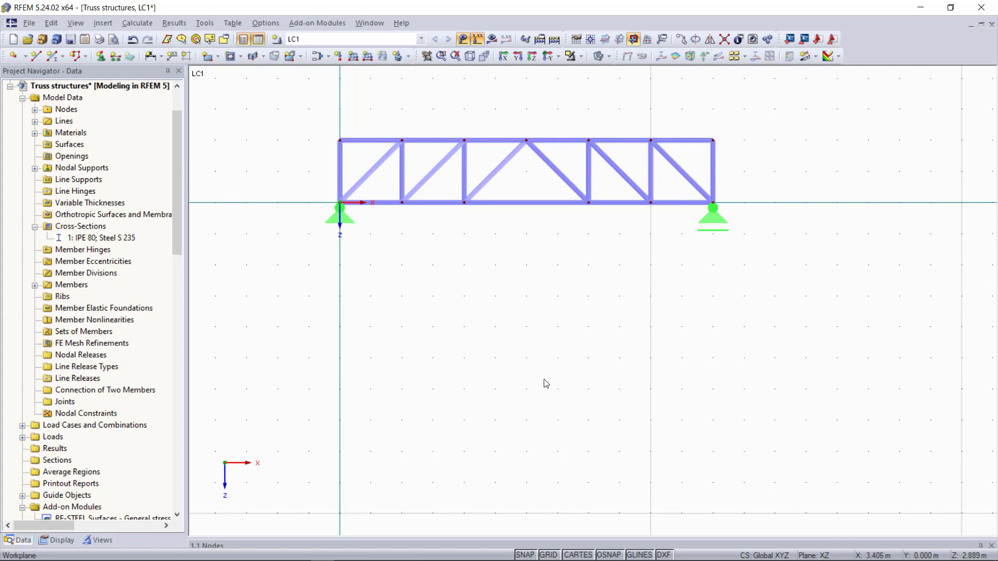
left_click(12, 56)
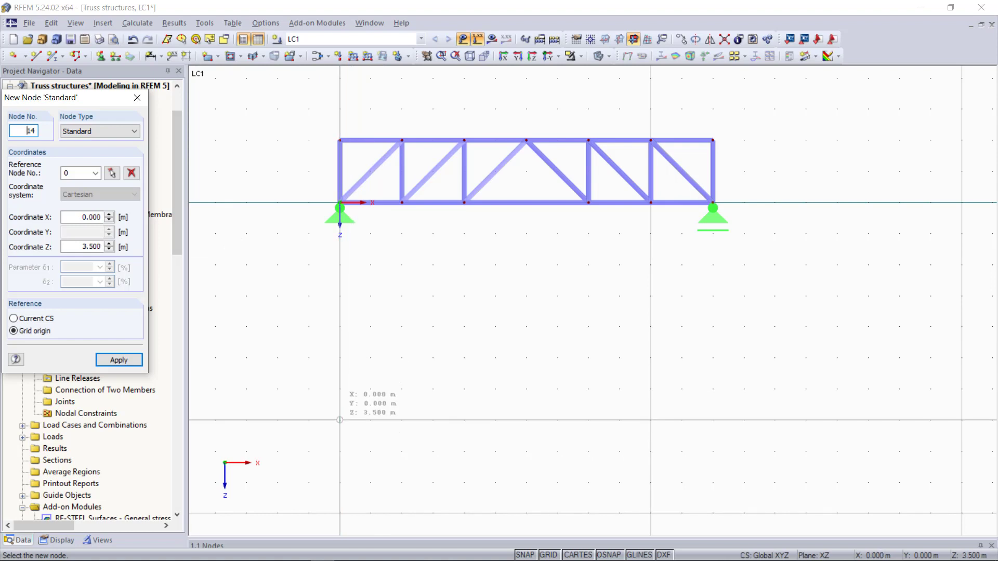
left_click(340, 420)
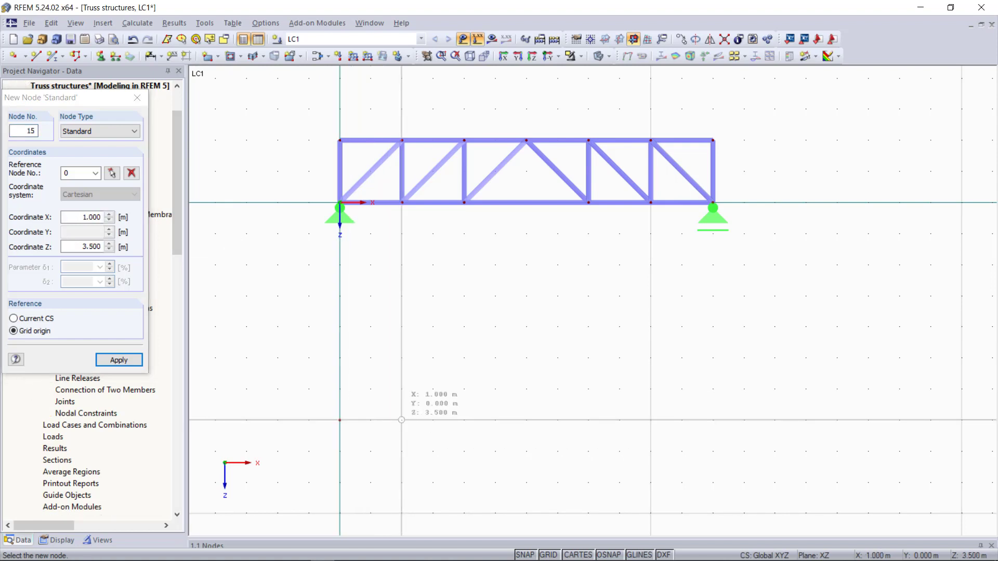
key("Escape")
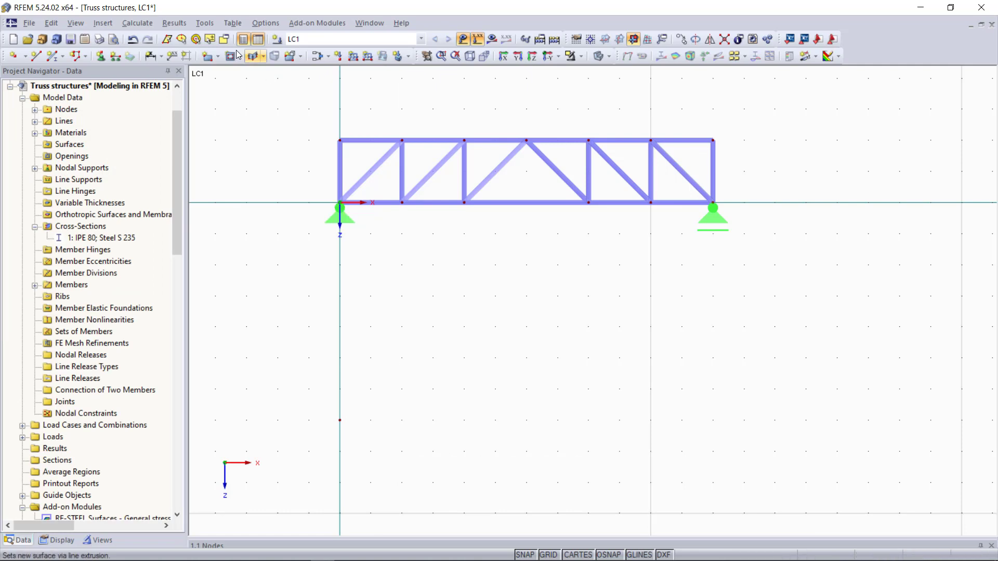
Step: Start generating a 2D truss with sloping upper chord, 6 bays, 6 m total length, 2 m total height and 1 m side height
left_click(204, 23)
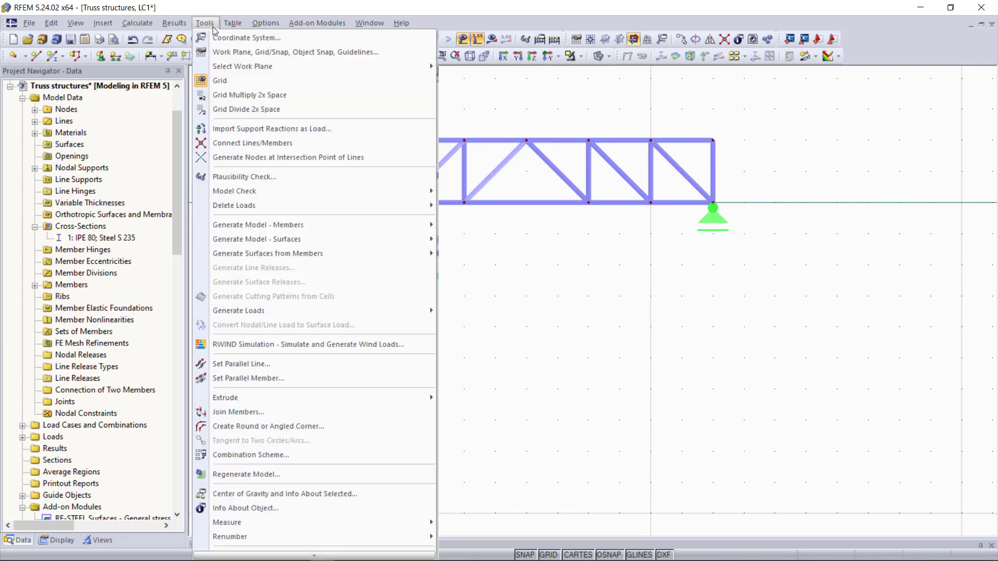
mouse_move(286, 228)
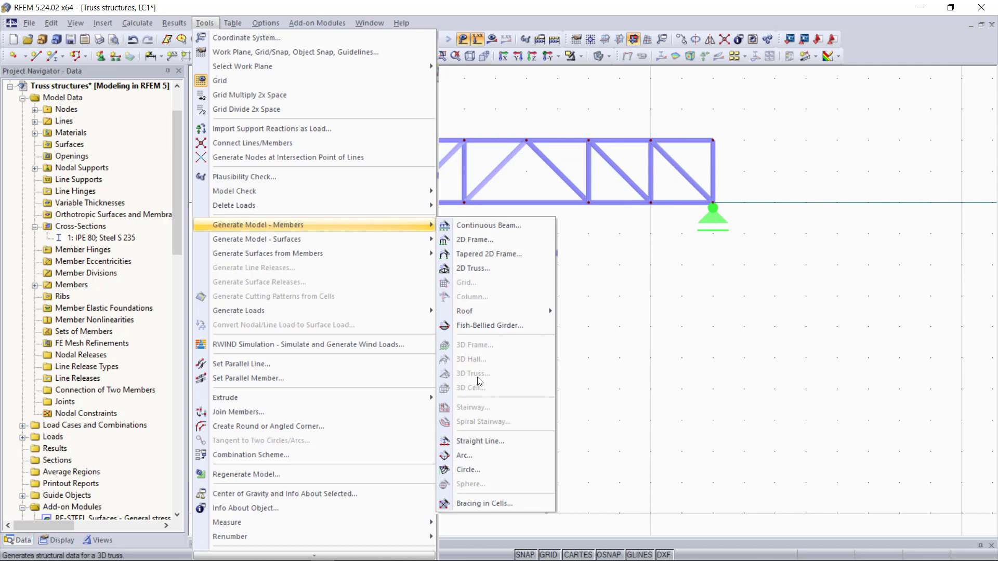
left_click(476, 269)
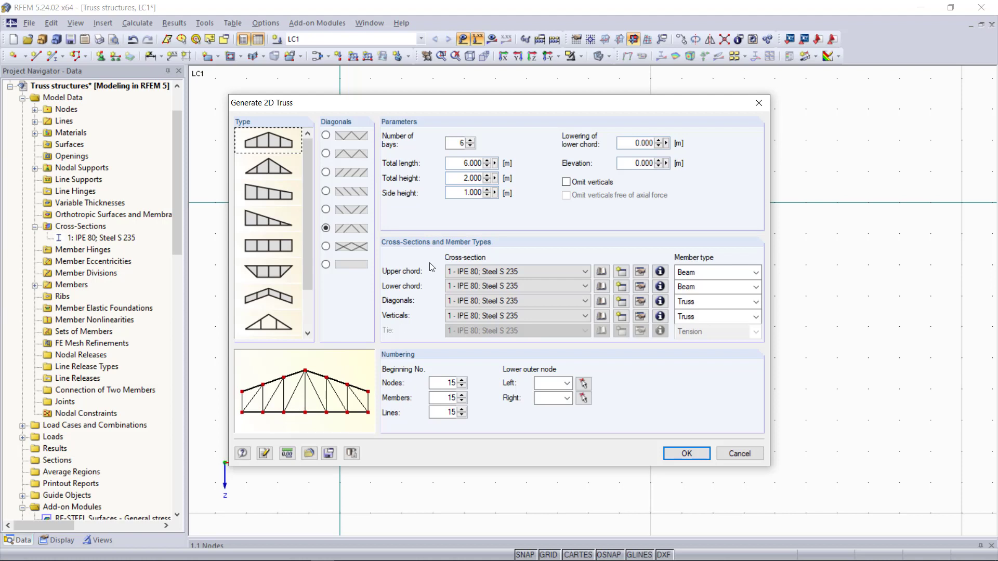
double_click(458, 143)
left_click_drag(460, 164, 494, 162)
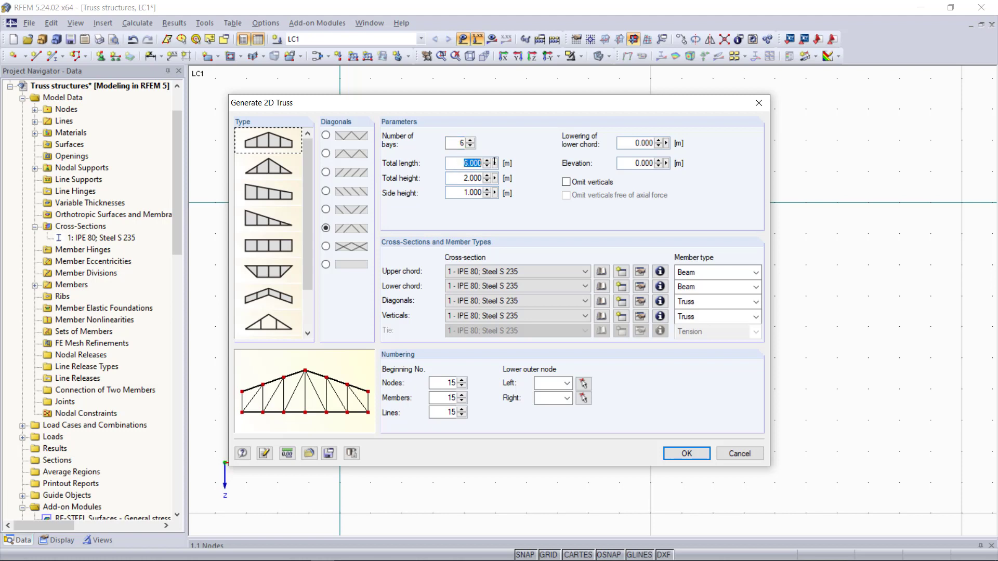
left_click(464, 179)
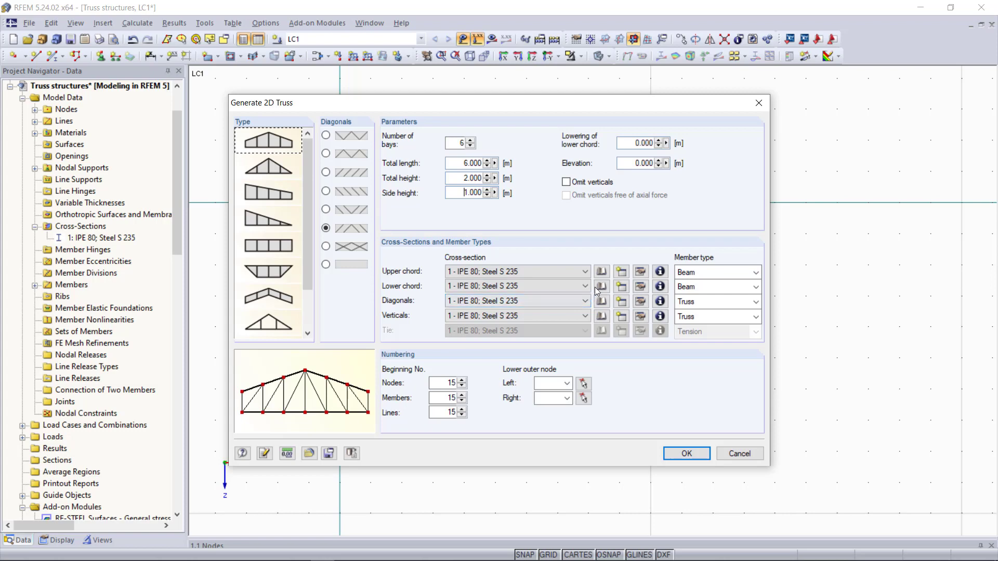
Step: Generate the truss with IPE 80 sections, using the node at Z = 3.5 m as its left lower outer node
left_click(603, 273)
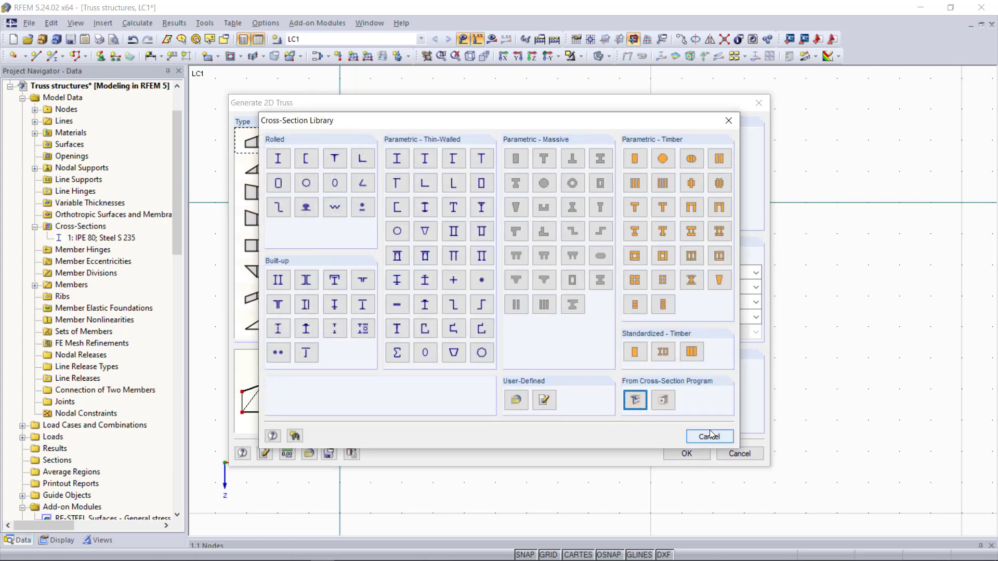
left_click(710, 436)
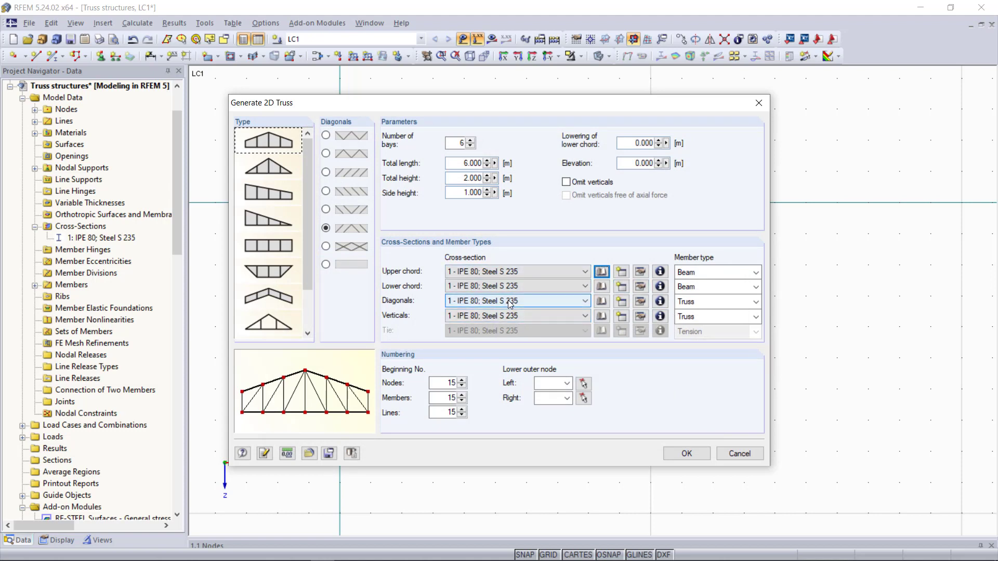
left_click(583, 383)
left_click(340, 420)
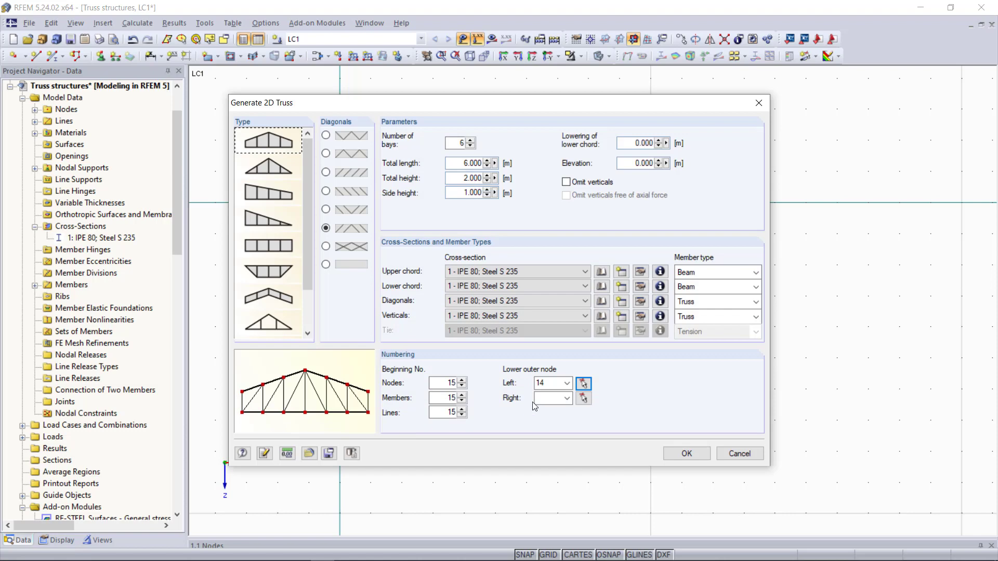
left_click(683, 453)
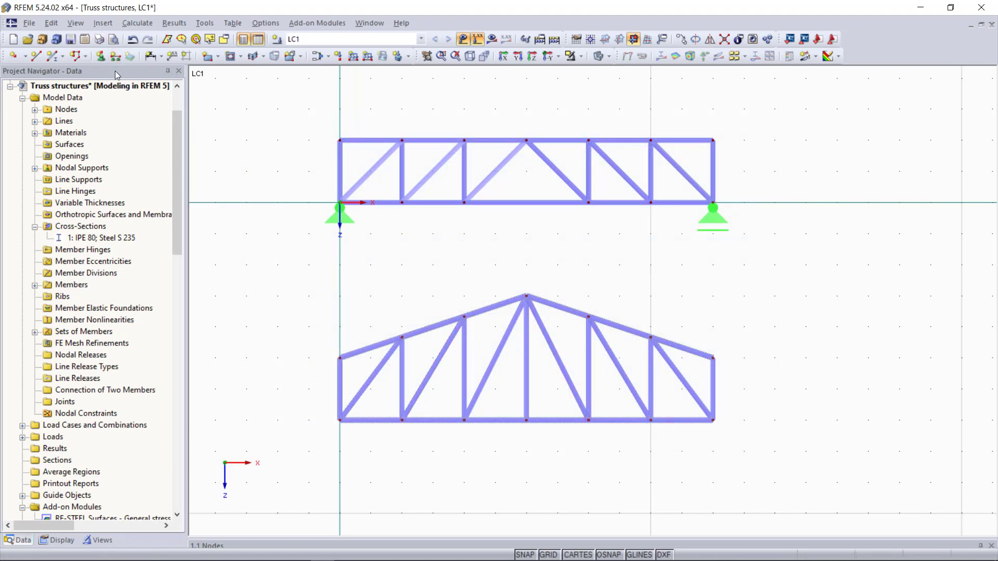
Step: Place the existing hinged nodal support on both lower chord end nodes of the generated truss
left_click(100, 55)
left_click(627, 403)
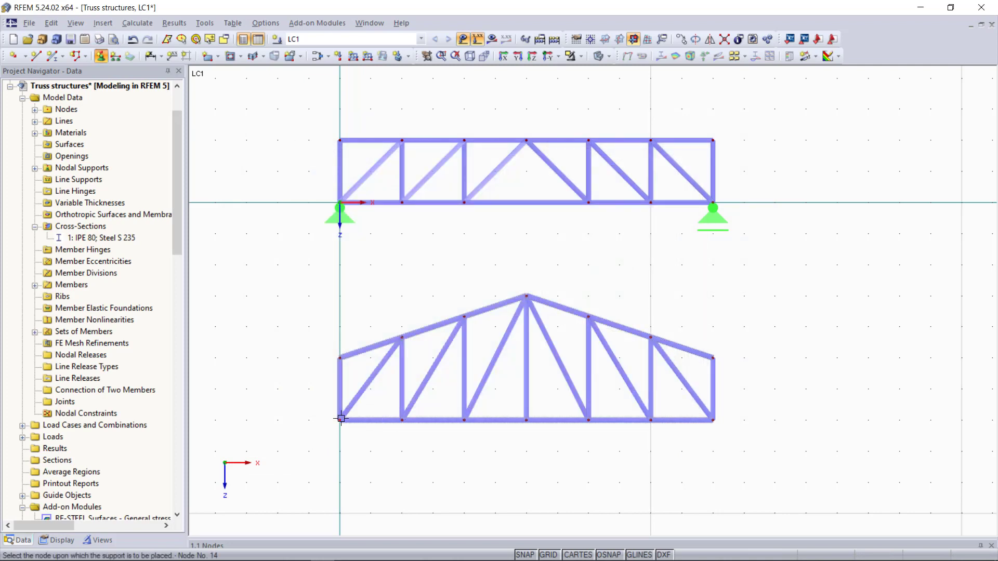
left_click(340, 420)
left_click(713, 420)
key("Escape")
Step: Change the generated truss's right end support to type Sliding in X'
double_click(713, 421)
left_click(402, 225)
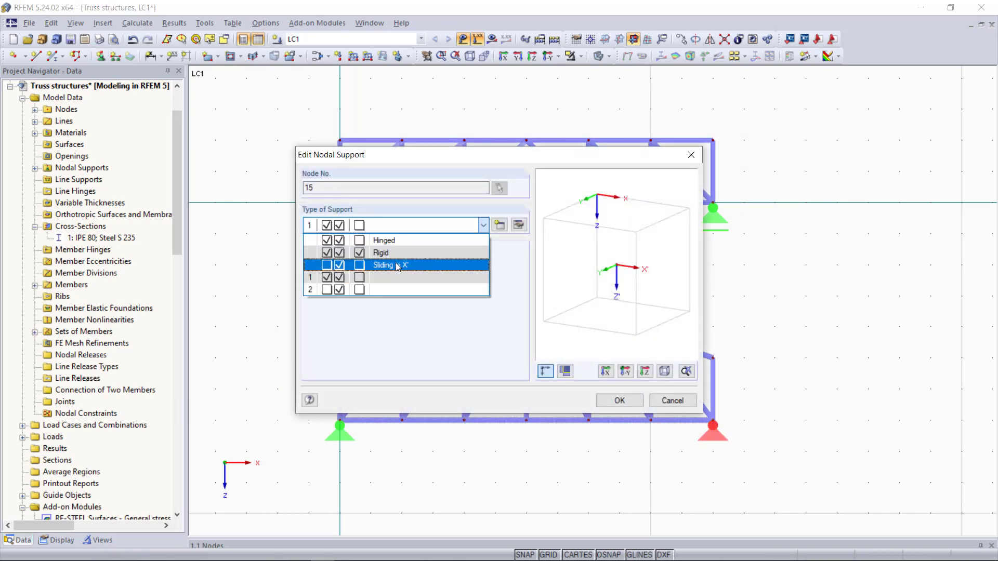
left_click(410, 265)
left_click(619, 400)
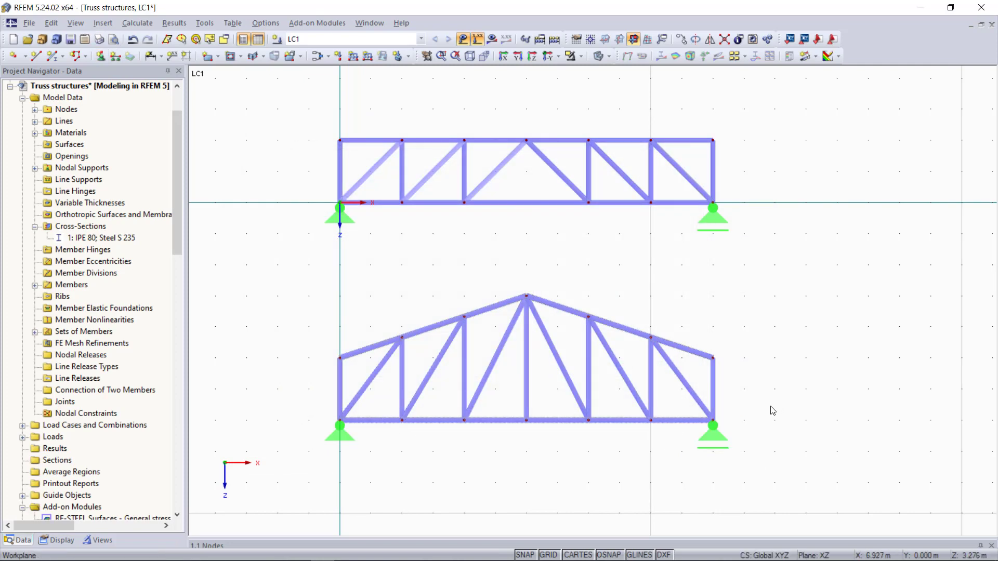
Step: Apply a 100 kN nodal load PZ to the upper chord's middle node on both trusses
left_click(339, 56)
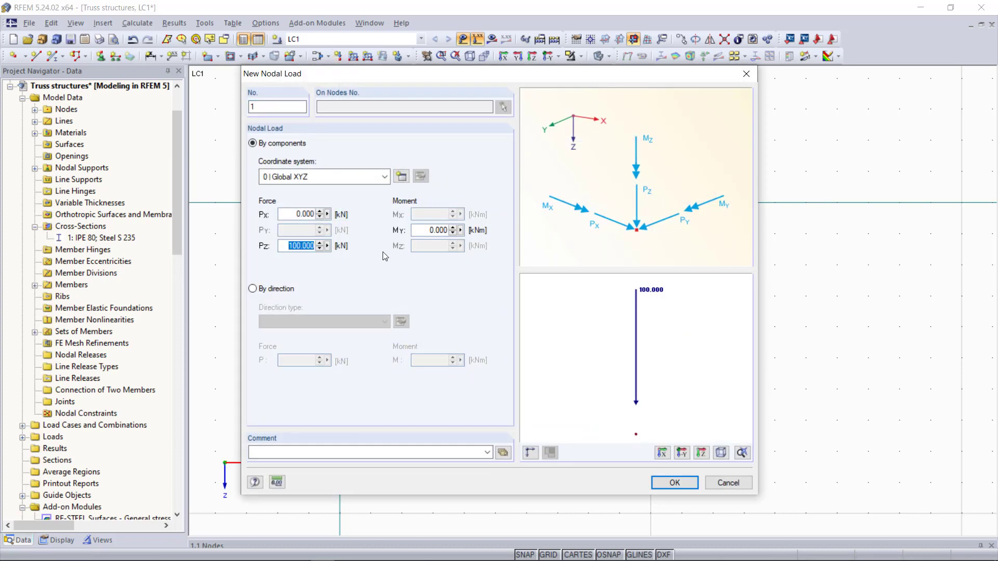
left_click(670, 482)
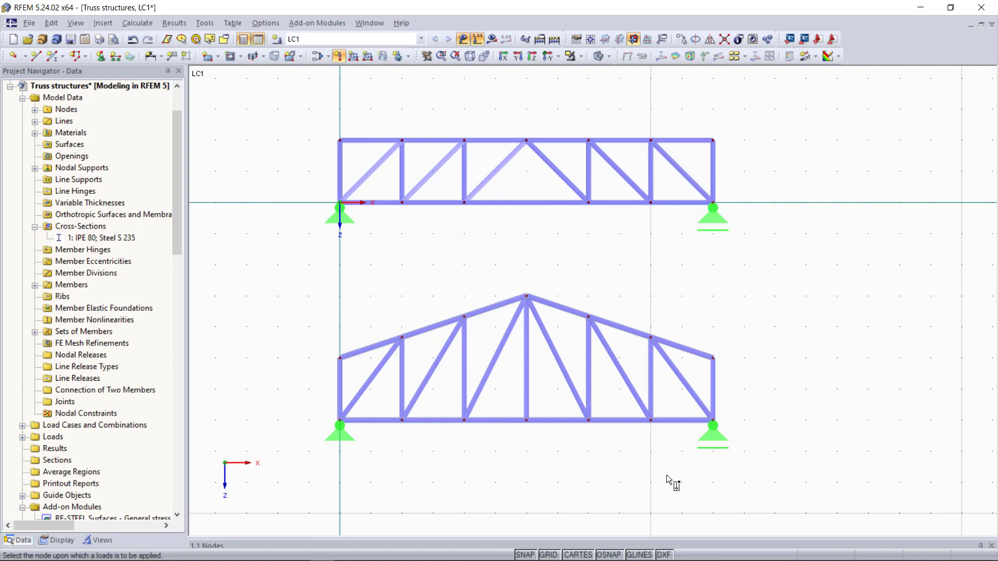
left_click(526, 140)
left_click(527, 297)
key("Escape")
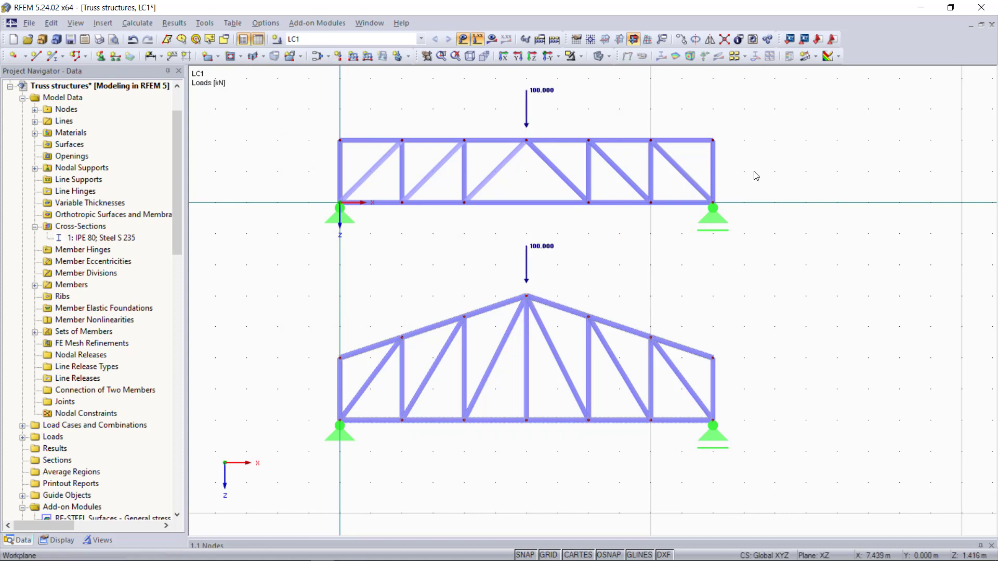
Step: Calculate LC1 and display the global deformations u and the member bending moments My of both trusses
left_click(554, 40)
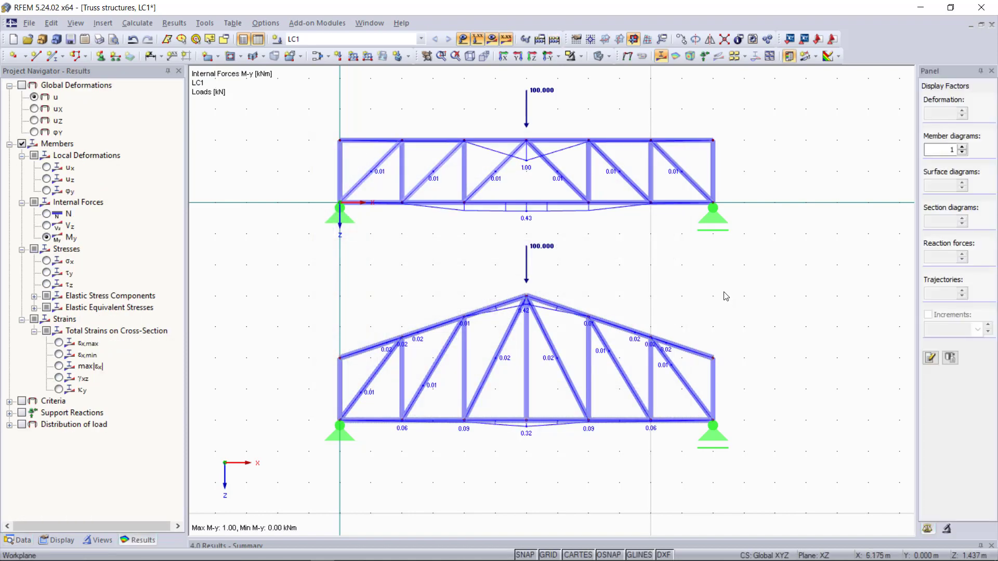
left_click(34, 99)
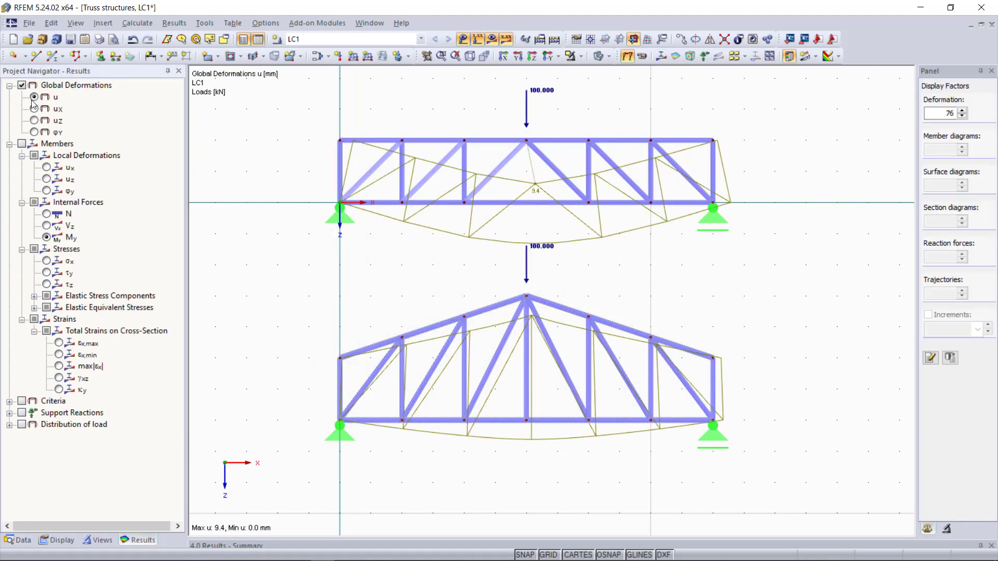
left_click(50, 239)
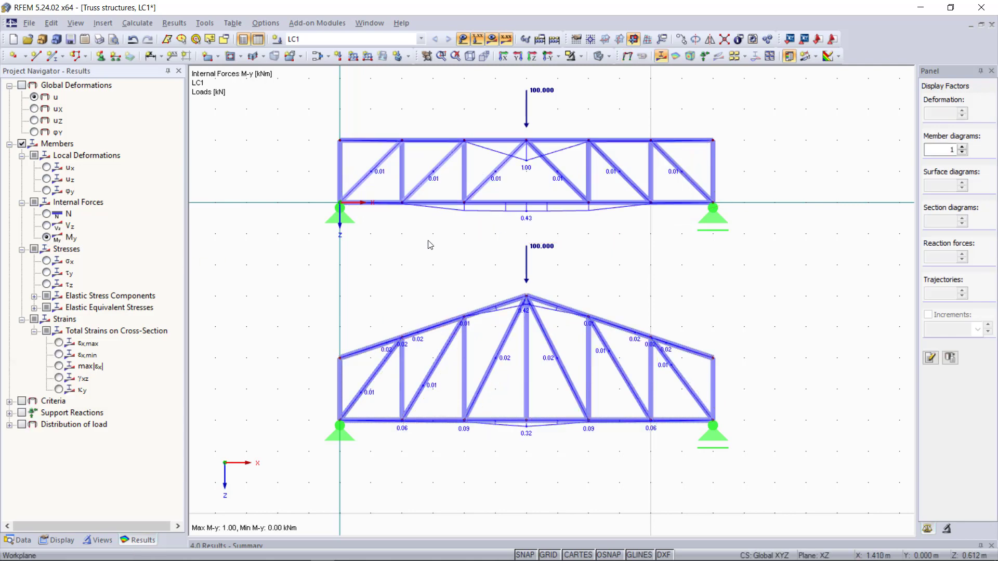